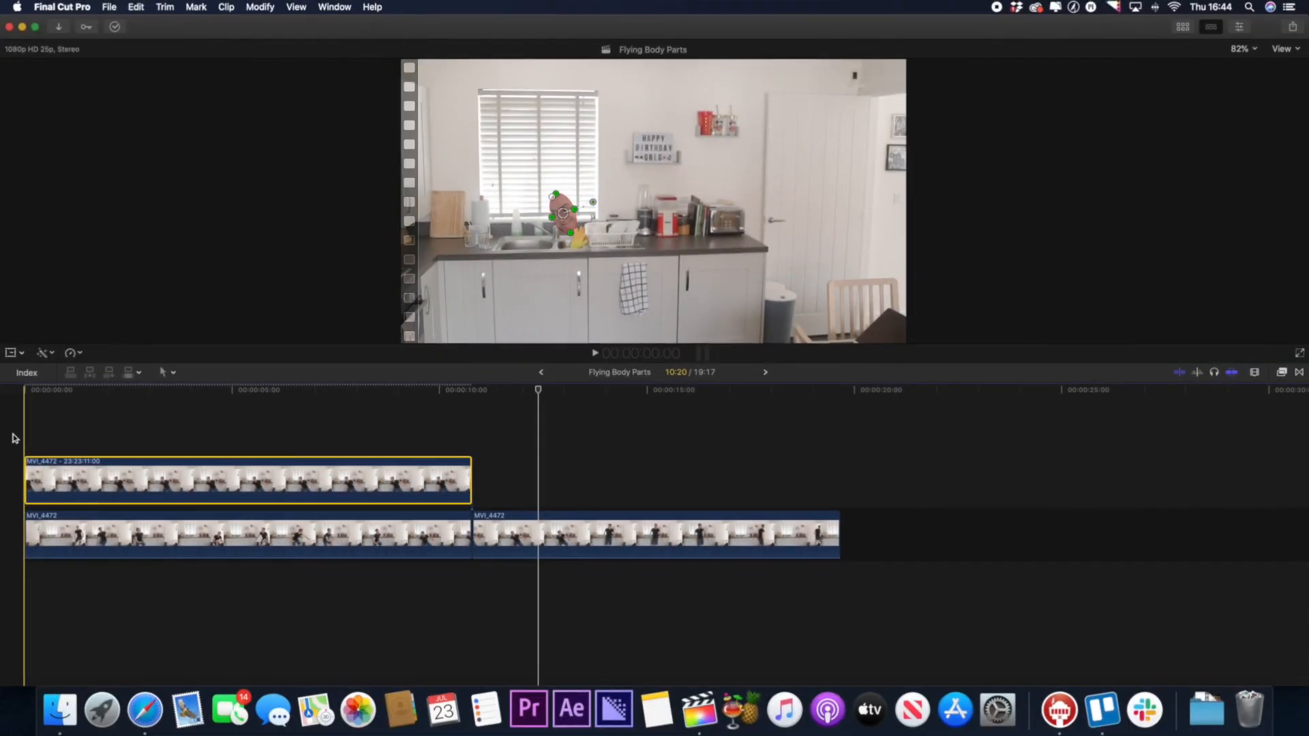
Offset the upper MVI_4472 clip's anchor in X and Y to centre it on the masked head.
key("super+4")
left_click(20, 440)
left_click(42, 479)
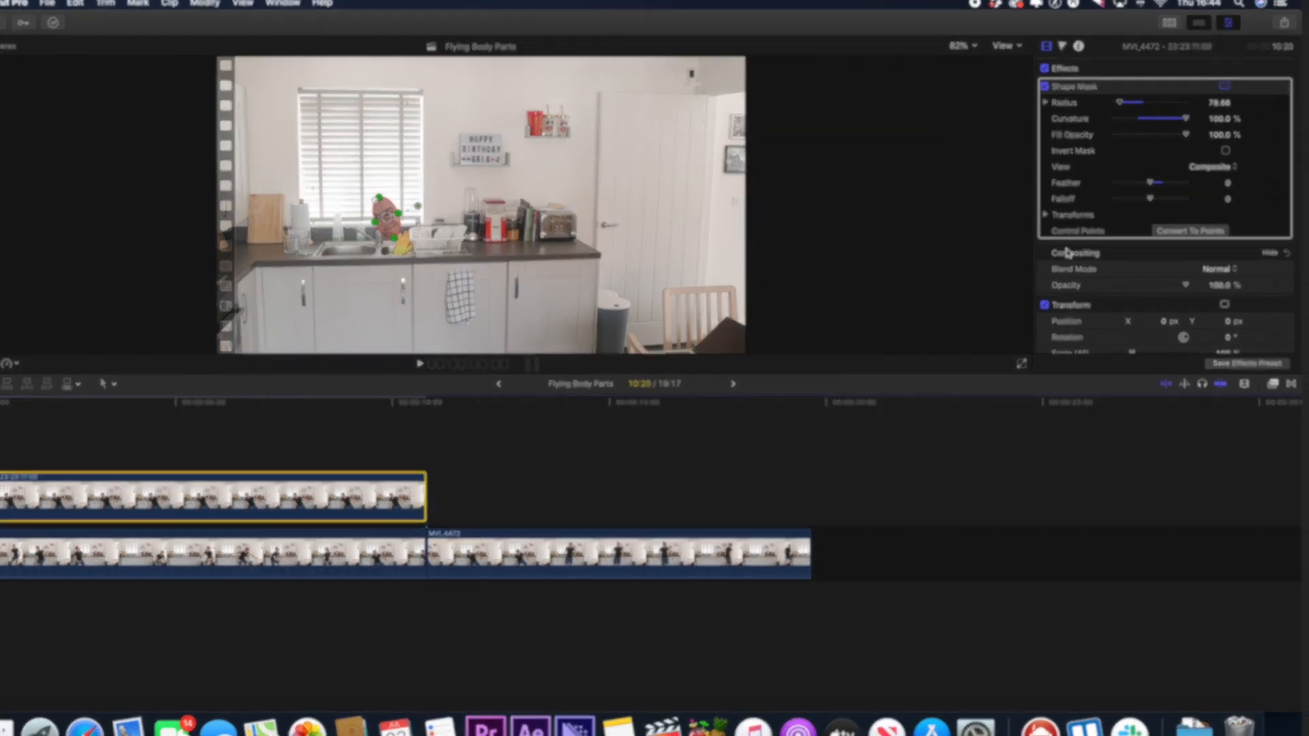
scroll(1091, 276, "down", 3)
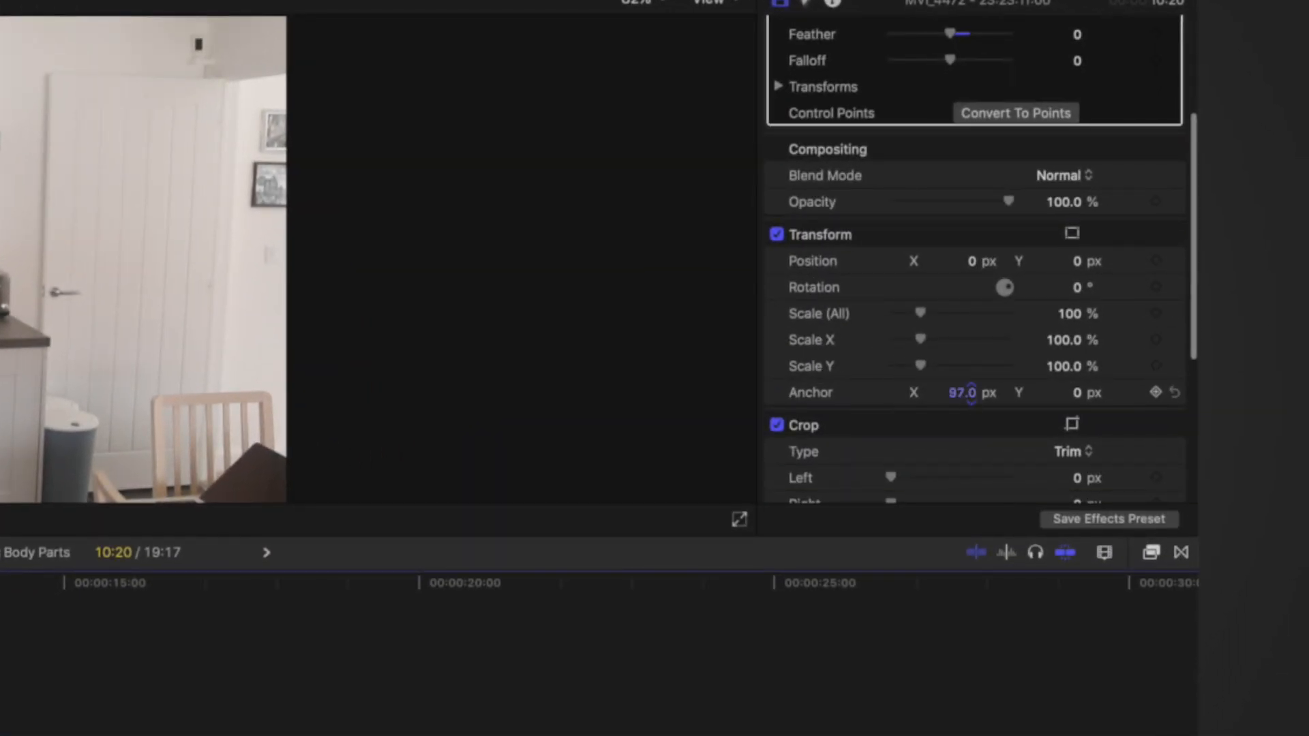
left_click_drag(1078, 394, 1078, 361)
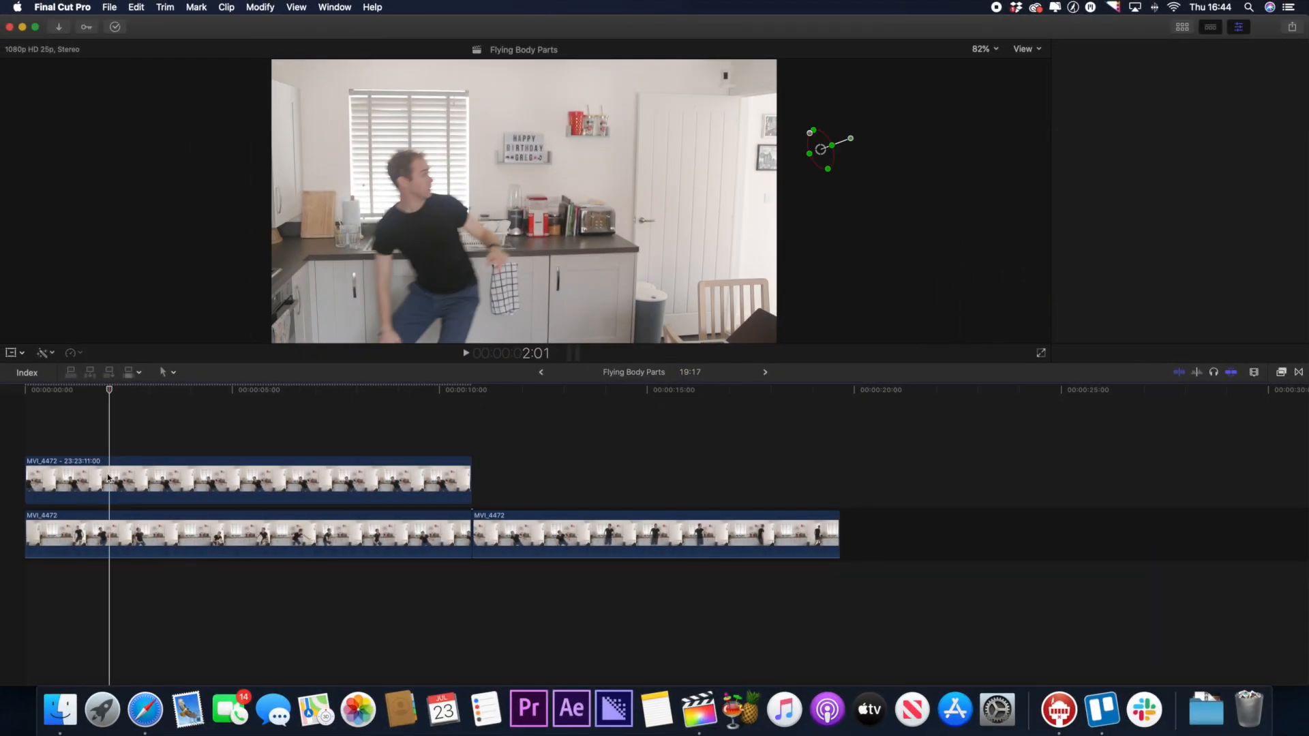
Keyframe the masked head clip's position at 2:01 to X 105.9 px, Y 241.9 px and play it back.
left_click(108, 477)
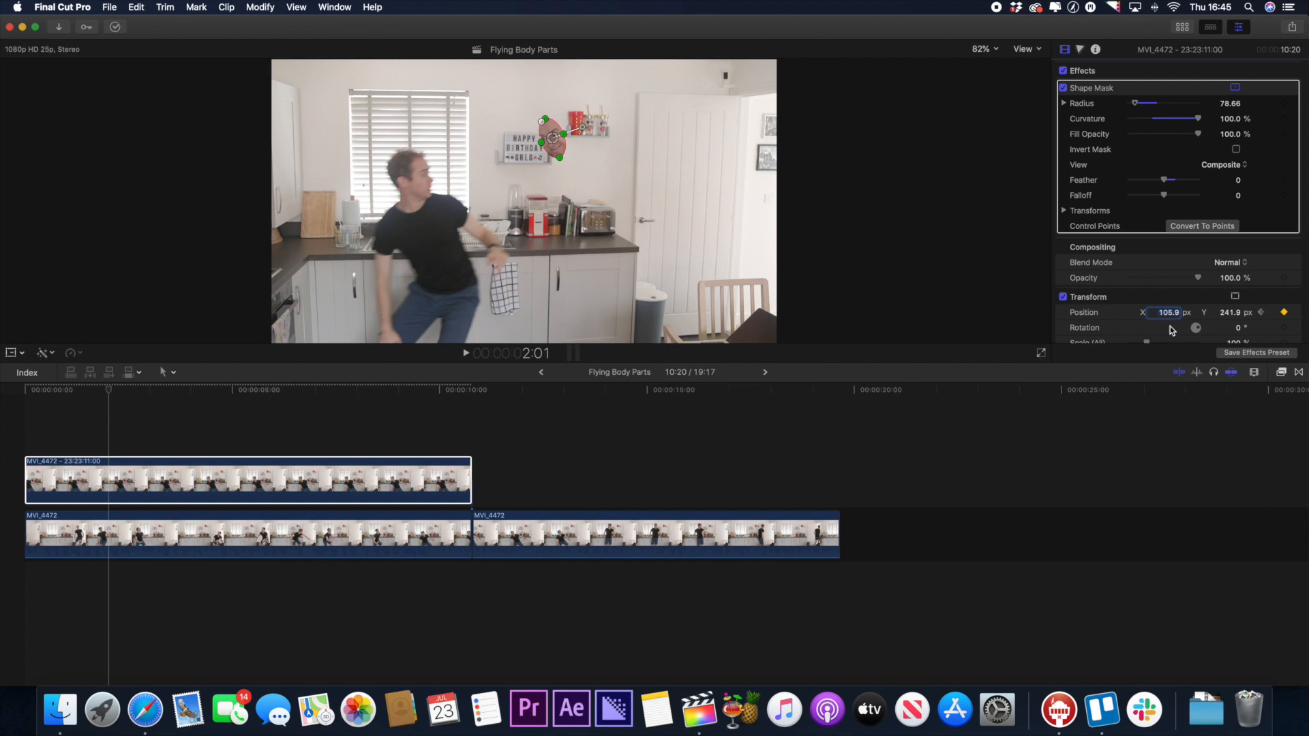
left_click(109, 469)
key("space")
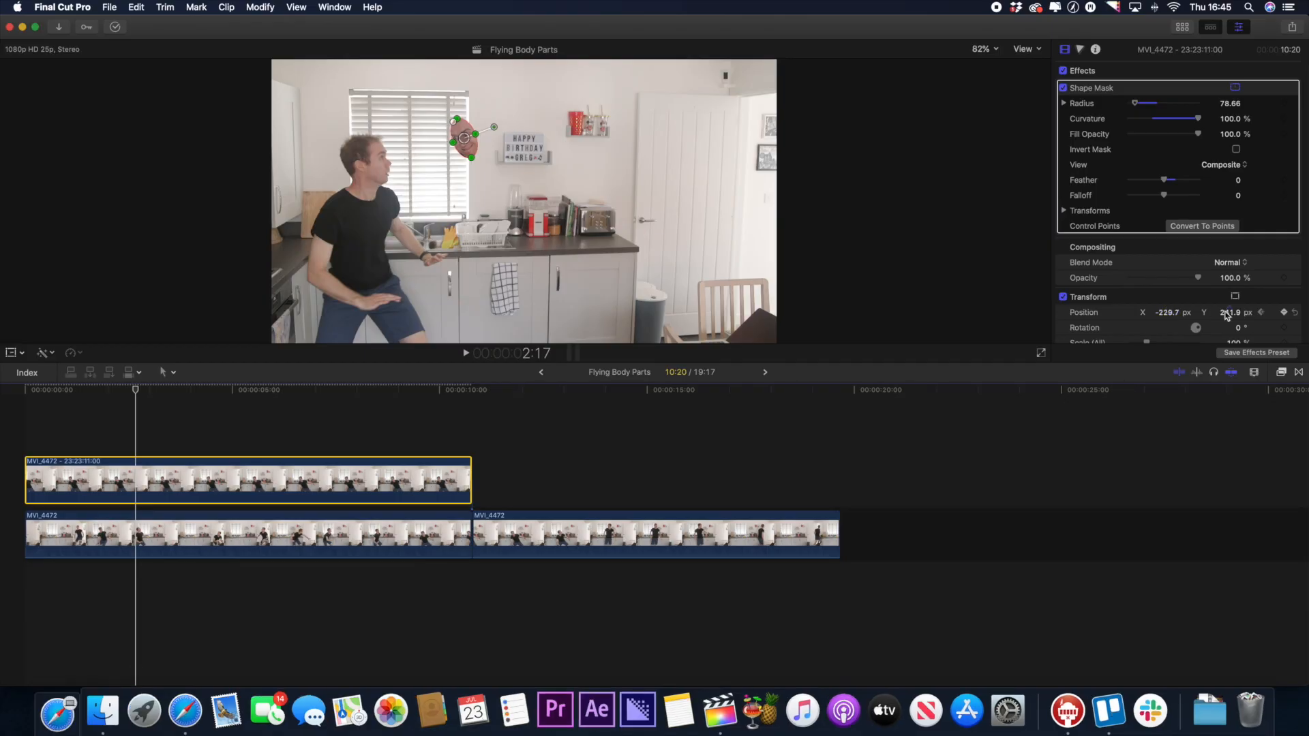
Adjust the masked head's Y position and advance frame by frame to keyframe its flight path across the kitchen.
left_click_drag(1227, 315, 1227, 210)
key("Right")
key("Right")
key("Right")
key("Right")
key("Right")
key("Right")
key("Right")
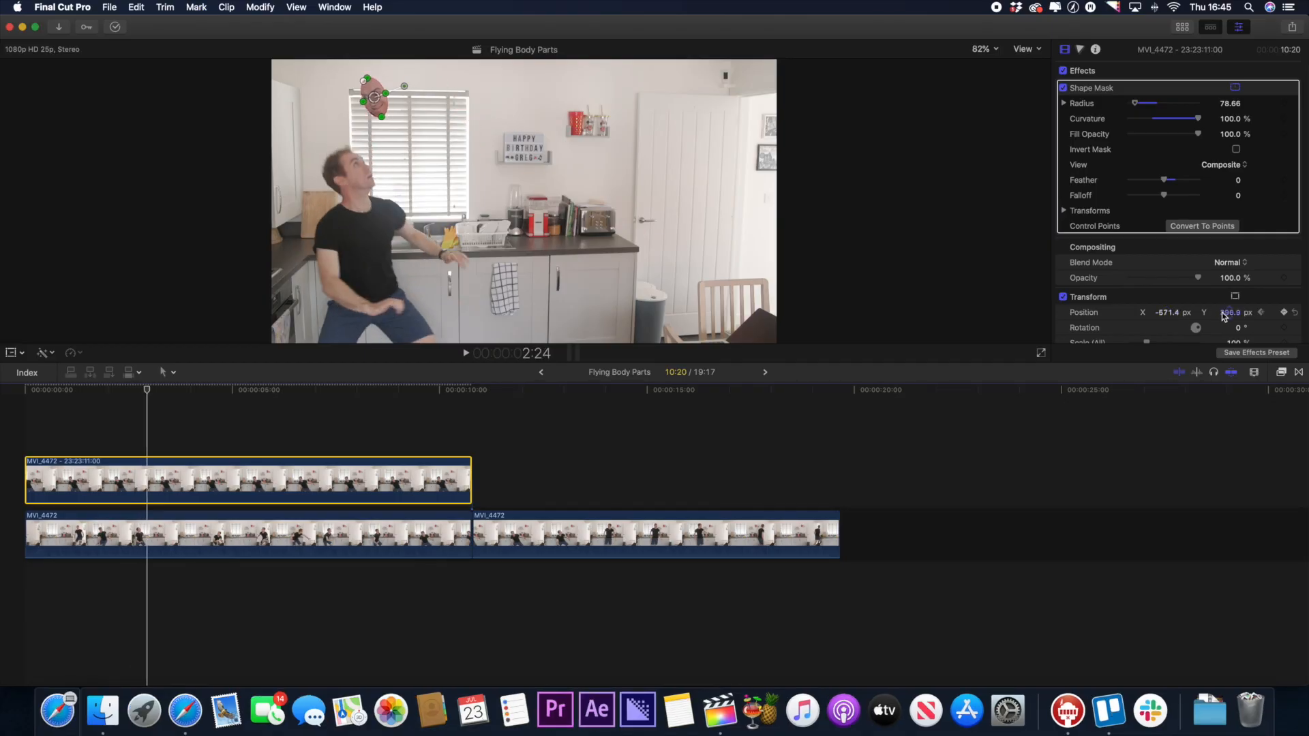
left_click(123, 393)
scroll(1253, 282, "down", 3)
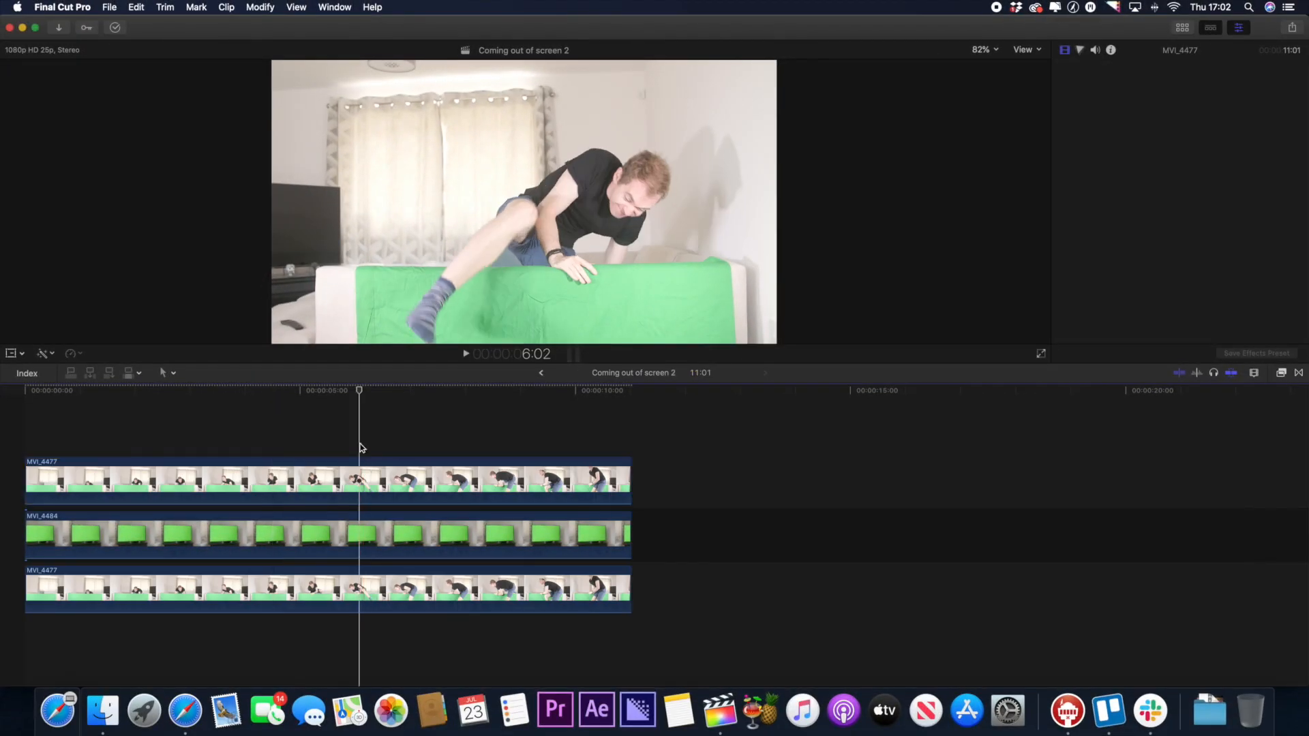
Apply the Keyer effect to the green-screen television clip MVI_4484.
left_click(361, 476)
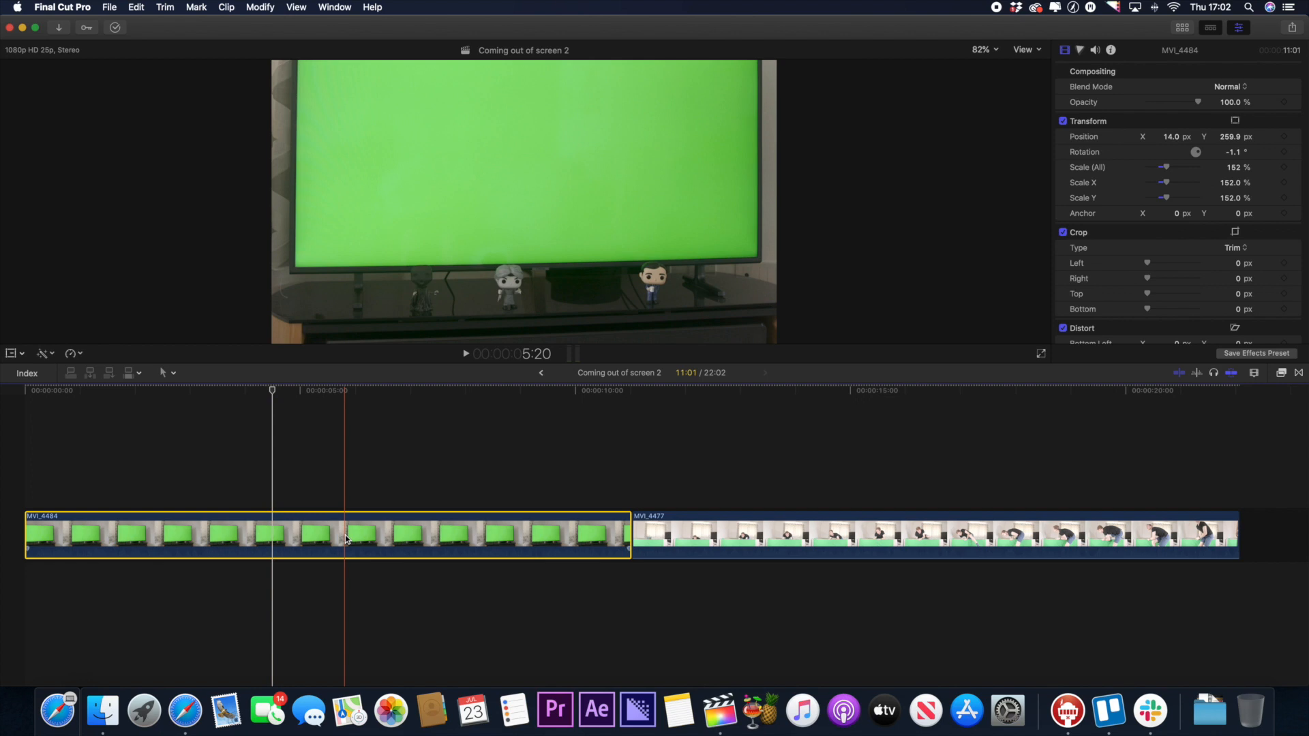
key("super+5")
double_click(1177, 427)
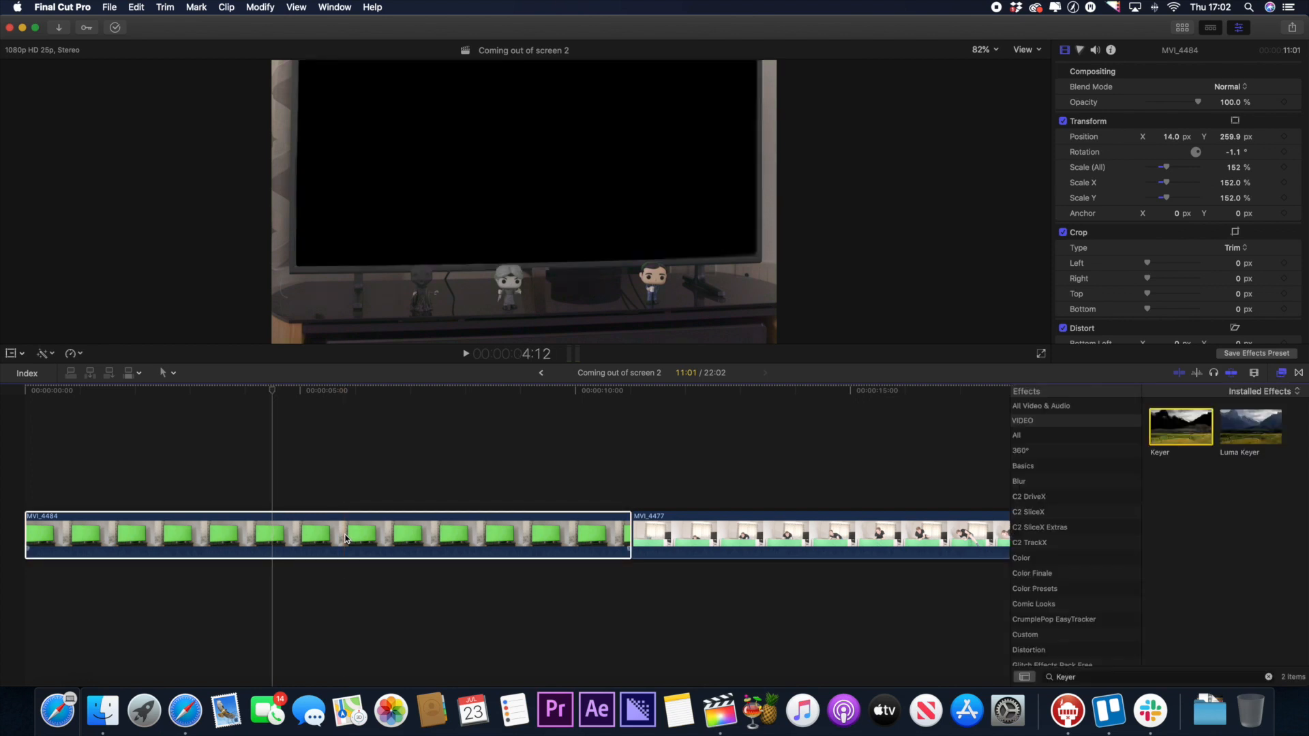
key("super+5")
Place clip MVI_4477 beneath the keyed television clip and duplicate it onto the track above.
left_click(684, 543)
left_click_drag(685, 543, 62, 608)
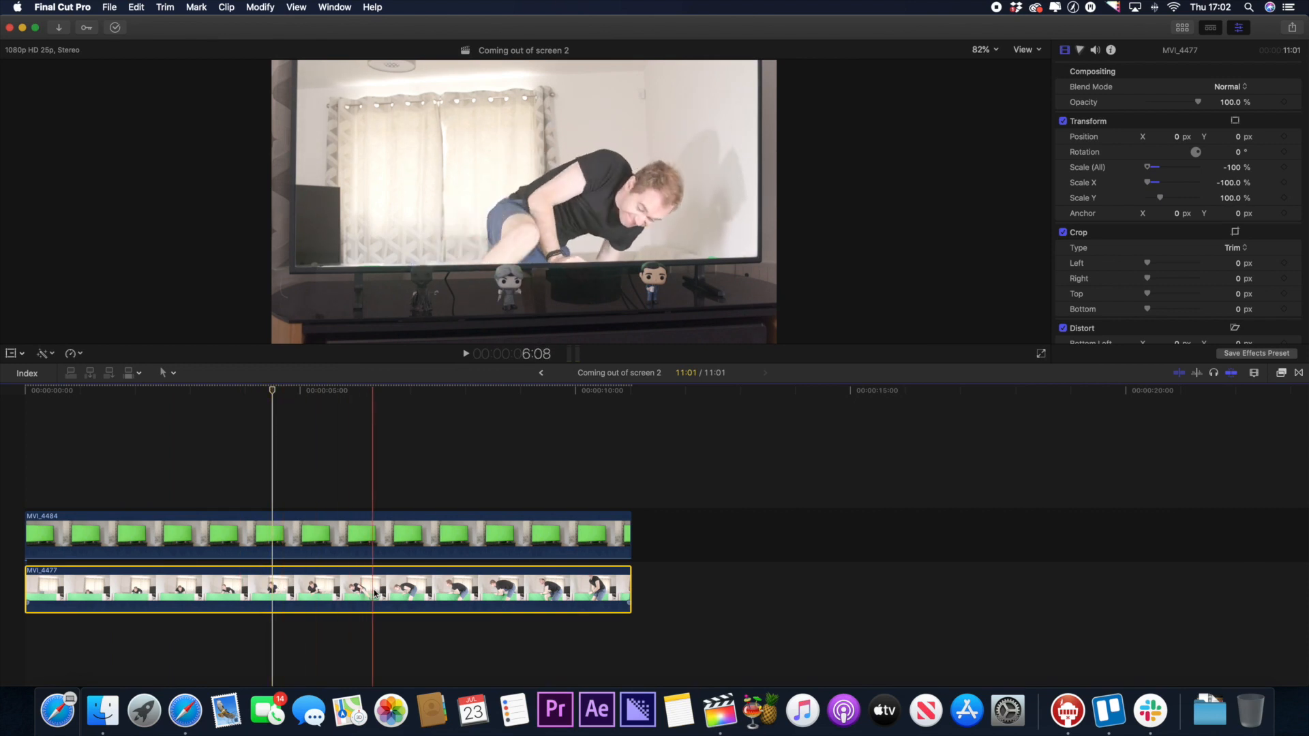
left_click_drag(363, 595, 366, 472)
left_click(360, 447)
left_click(362, 474)
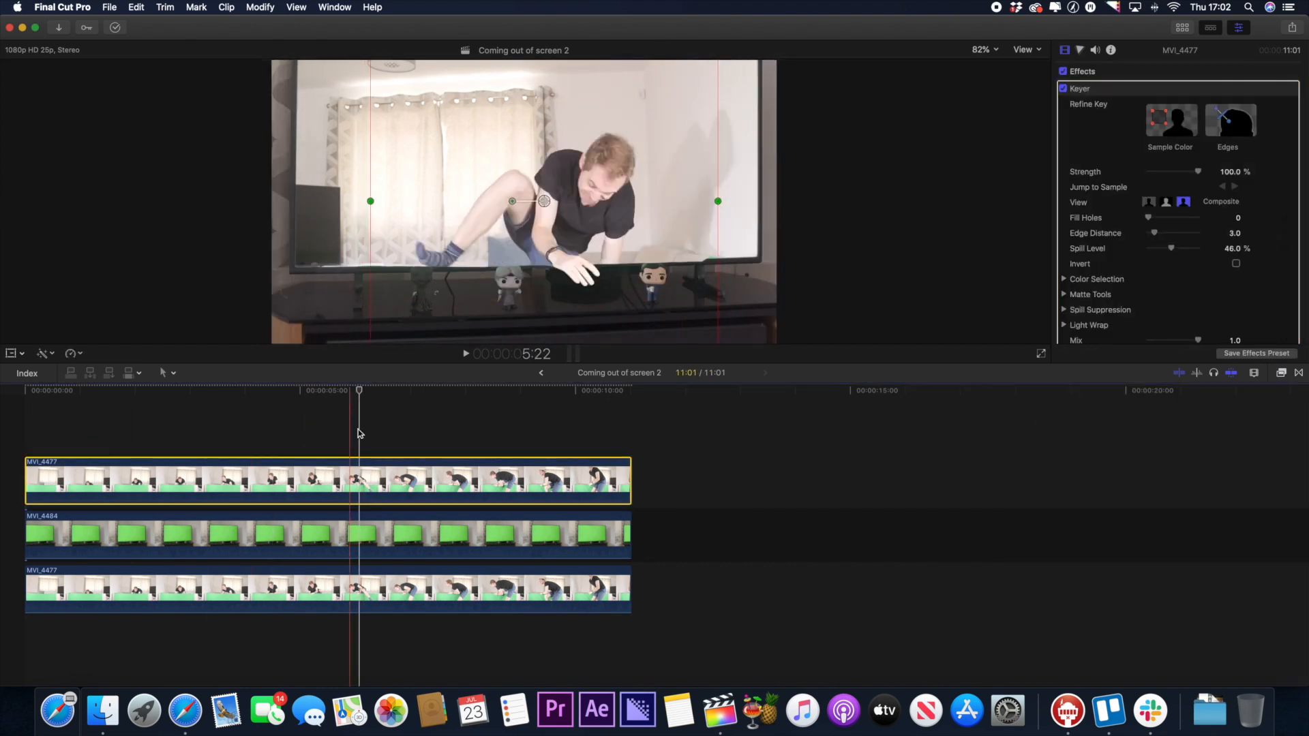
left_click(551, 441)
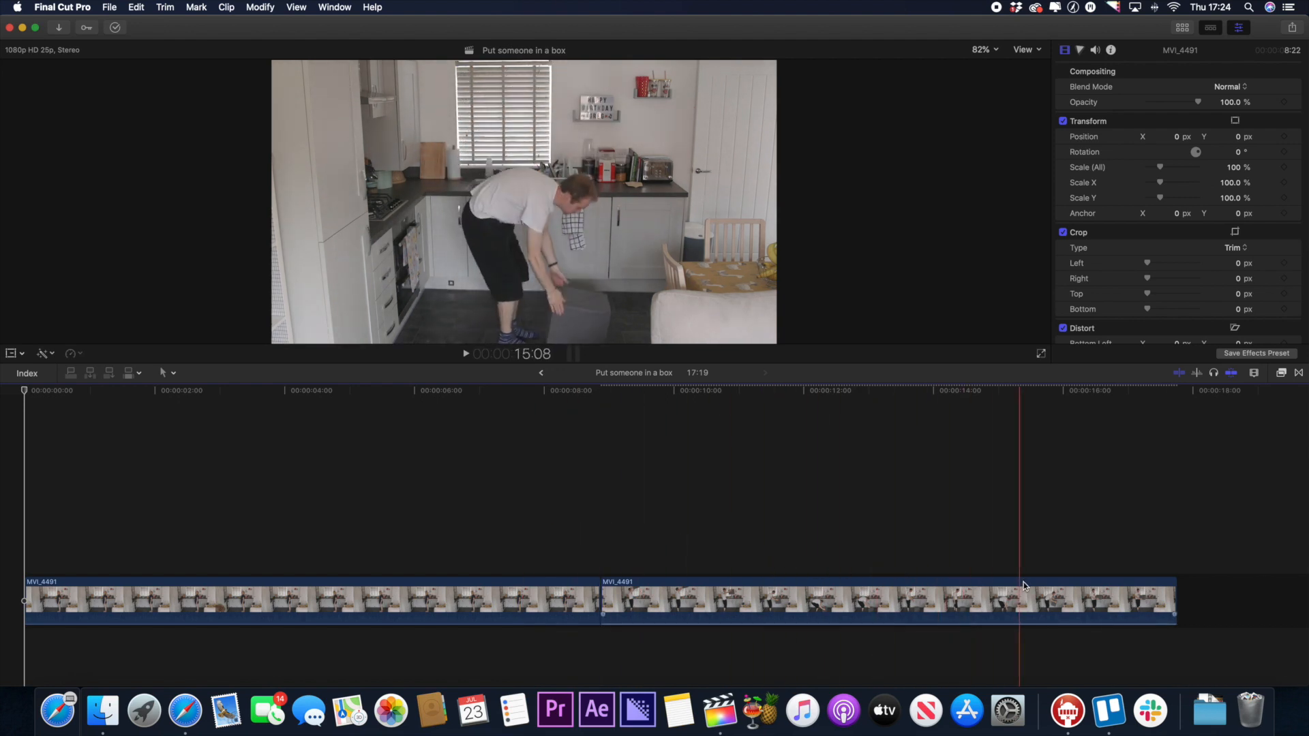
Stack the second MVI_4491 clip above the first and add a keyframe to its Draw Mask control points.
left_click_drag(711, 595, 206, 497)
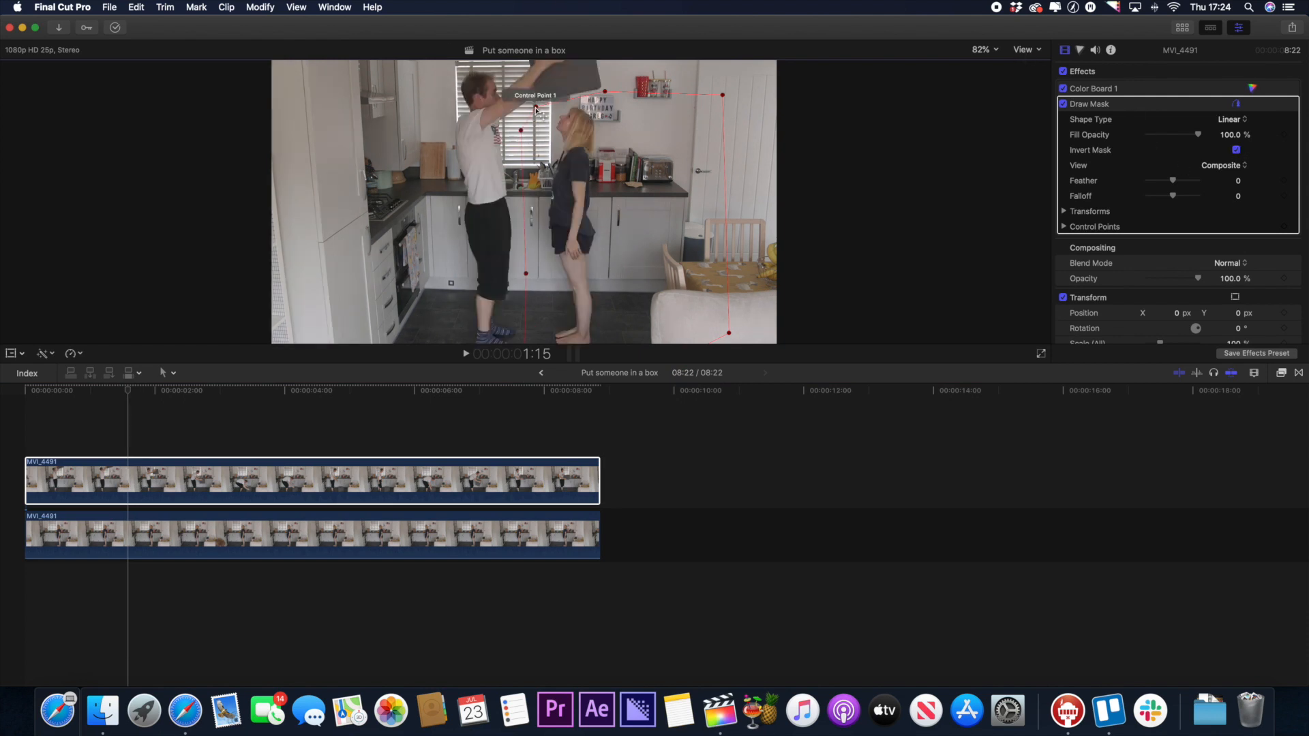
left_click(985, 50)
left_click(988, 140)
left_click_drag(1028, 203, 1027, 198)
left_click(1283, 227)
Move the Draw Mask's control point to follow the box's lower edge a few frames after 1:15.
key("Right")
key("Right")
key("Right")
left_click_drag(623, 147, 560, 199)
key("Right")
Reshape the Draw Mask at 2:04 and ten frames further on to follow the lowering box's bottom edge.
key("shift+Right")
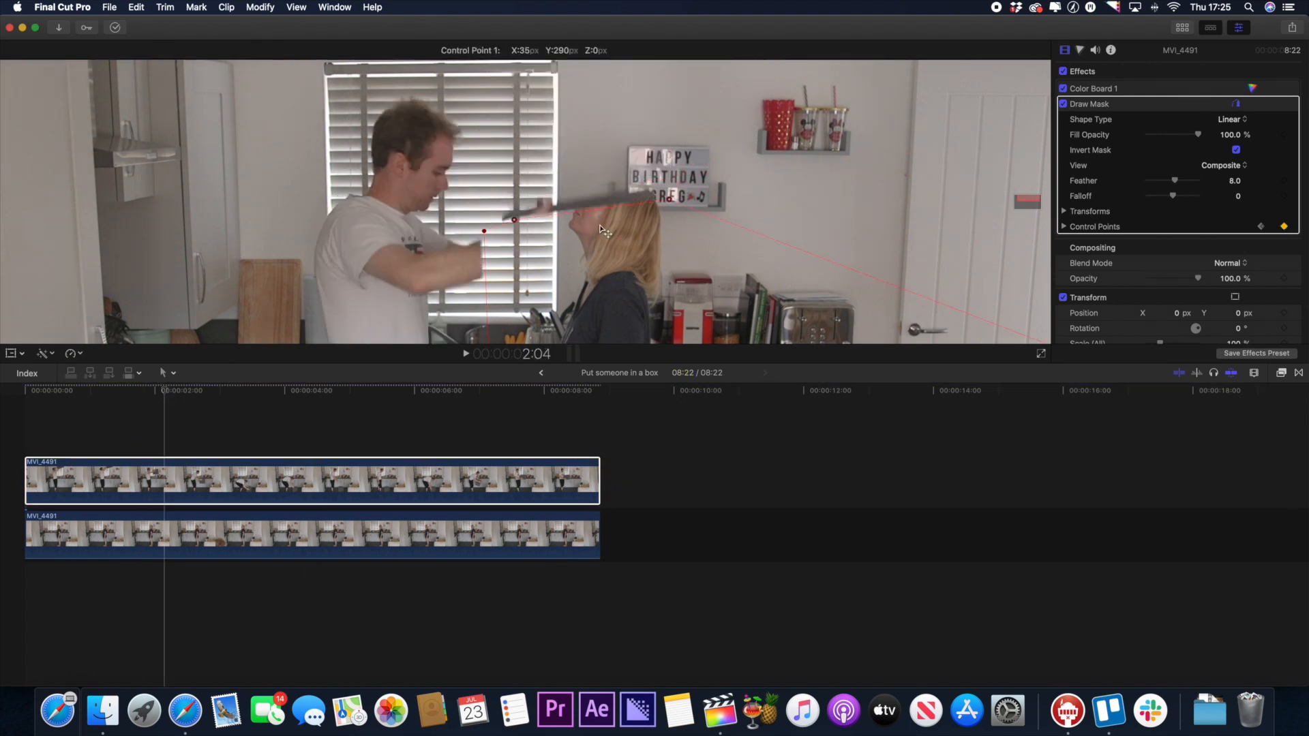
scroll(666, 211, "down", 3)
left_click_drag(638, 232, 638, 224)
key("shift+Right")
scroll(655, 204, "down", 4)
left_click_drag(661, 89, 655, 242)
left_click_drag(590, 249, 598, 229)
Reshape the Draw Mask to the box's bottom edge at 2:24 and review the vanishing effect.
key("shift+Right")
scroll(745, 272, "down", 4)
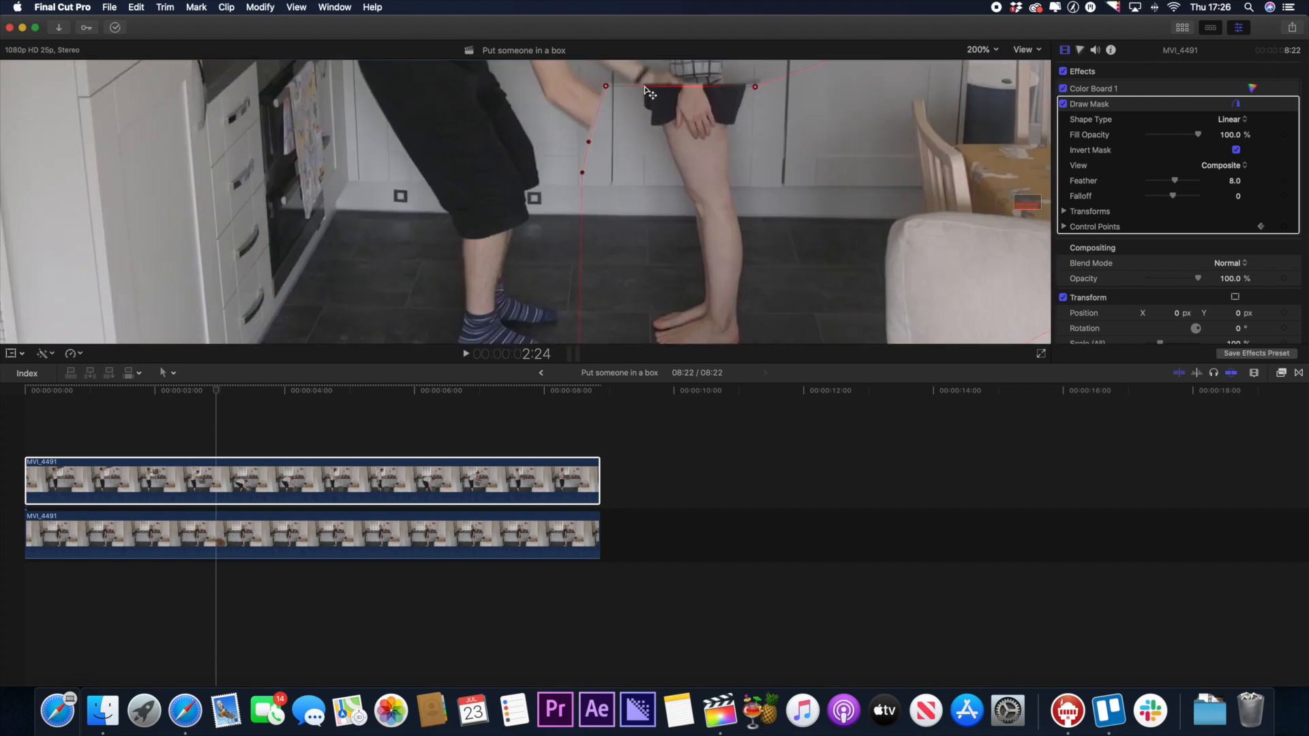
left_click_drag(761, 92, 800, 263)
key("space")
key("shift+z")
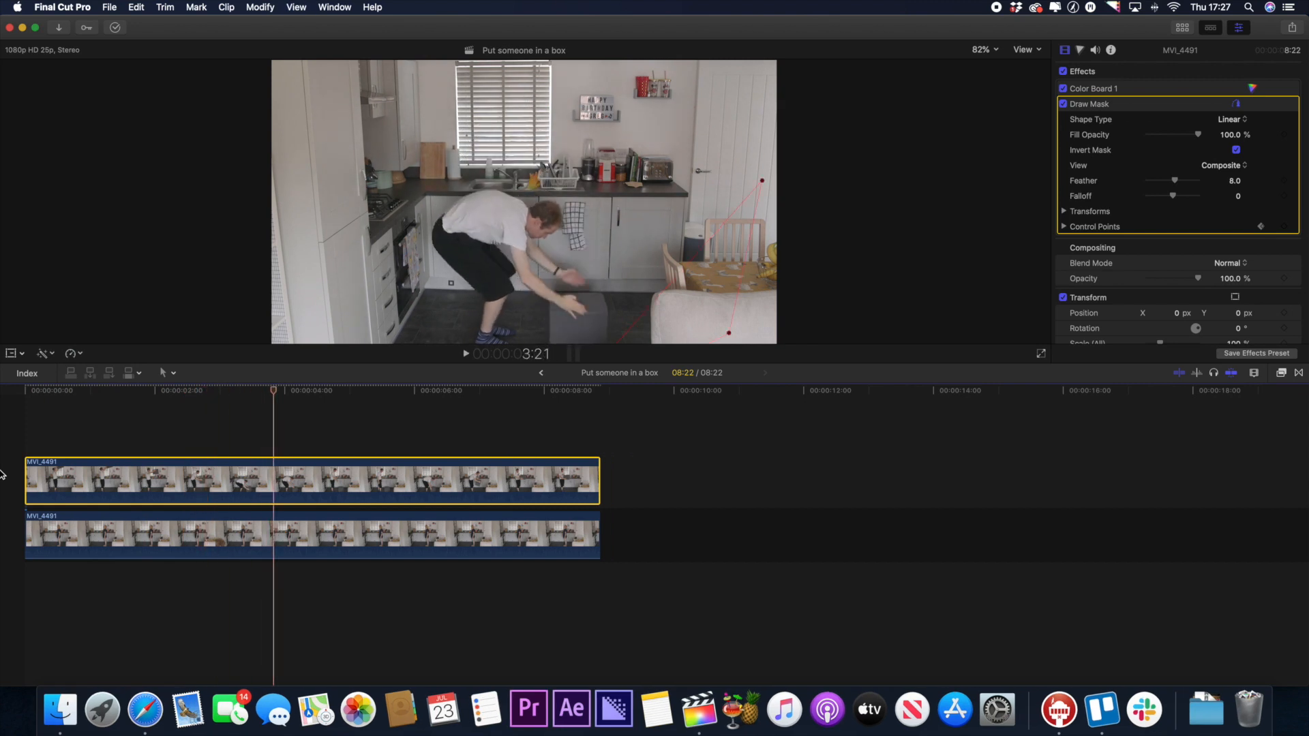
left_click(218, 435)
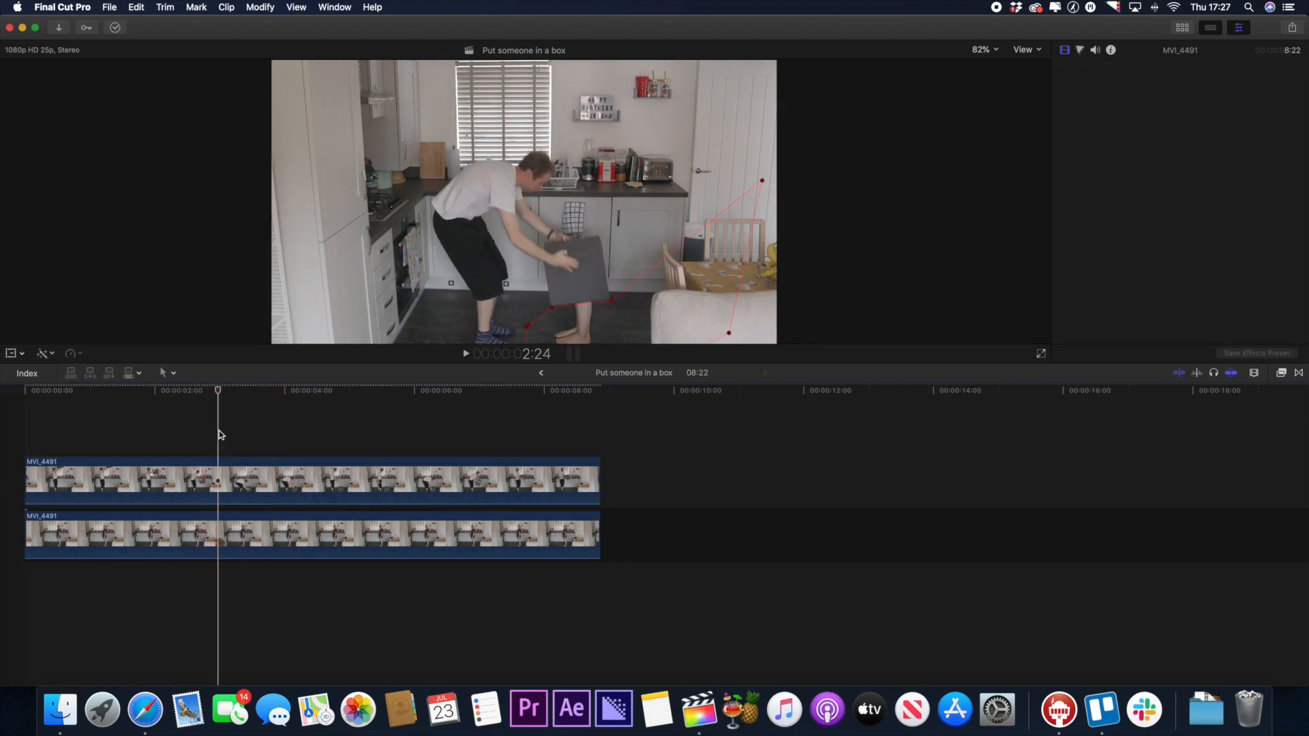